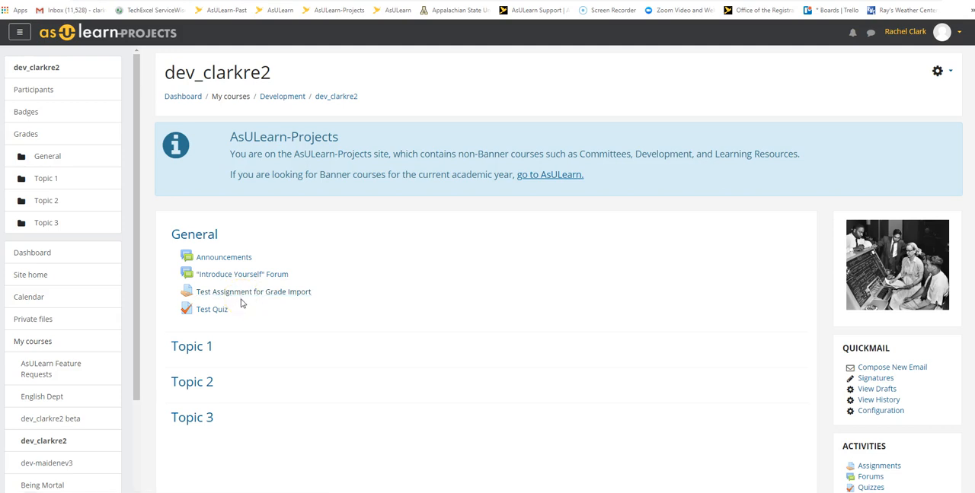
# Step: Open Test Assignment for Grade Import and review the full list of student submissions
pyautogui.click(282, 291)
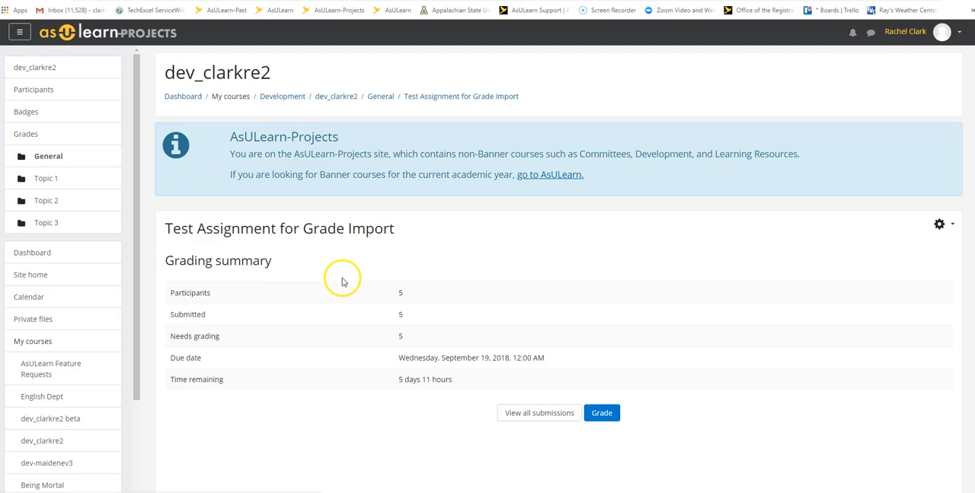
pyautogui.click(537, 413)
pyautogui.scroll(-2, 453, 339)
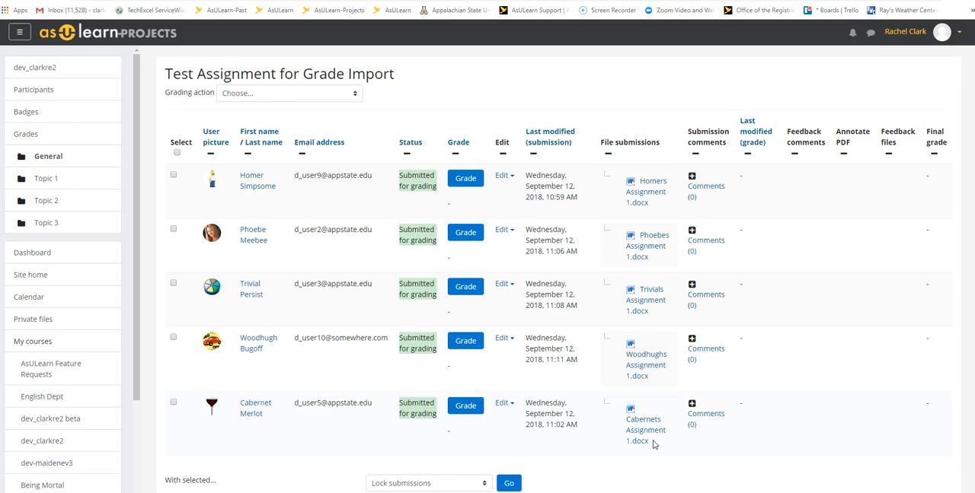
pyautogui.scroll(-3, 652, 444)
pyautogui.scroll(5, 653, 444)
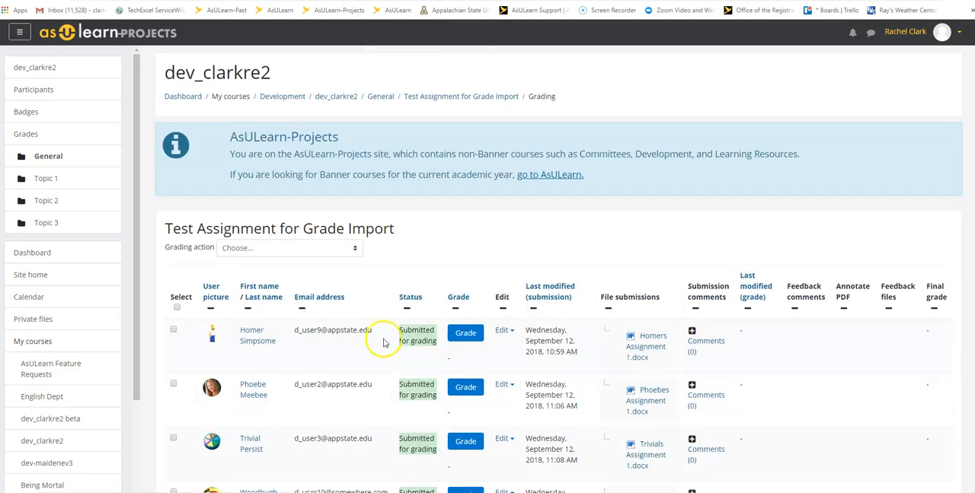
# Step: Return to the course page and open the gradebook's export to Excel spreadsheet
pyautogui.click(339, 96)
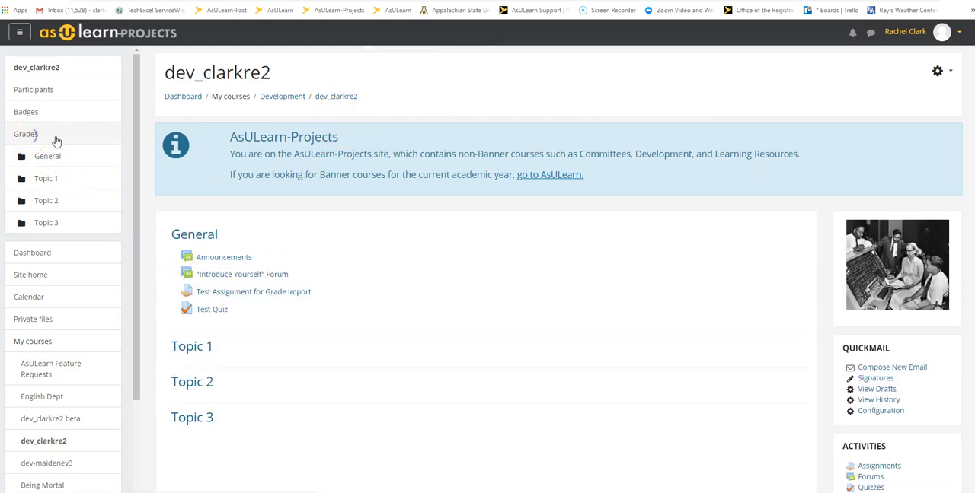
pyautogui.click(25, 134)
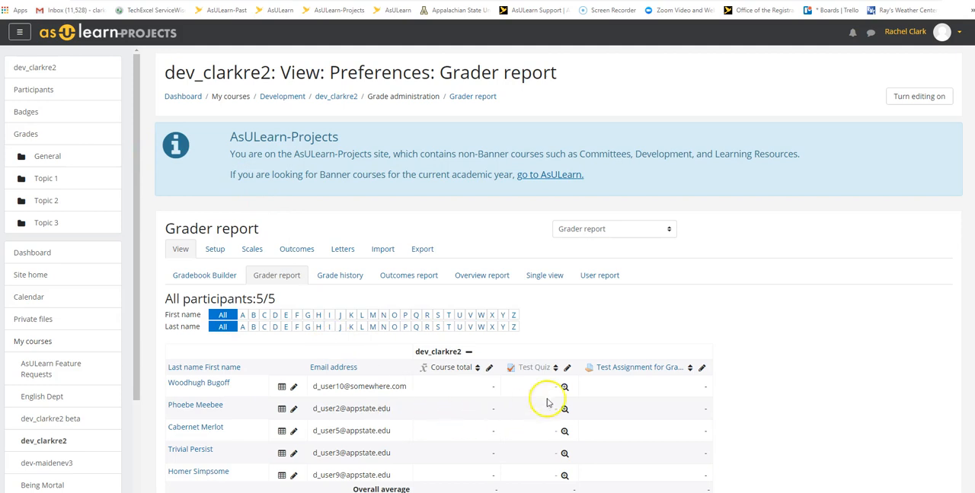
pyautogui.click(422, 253)
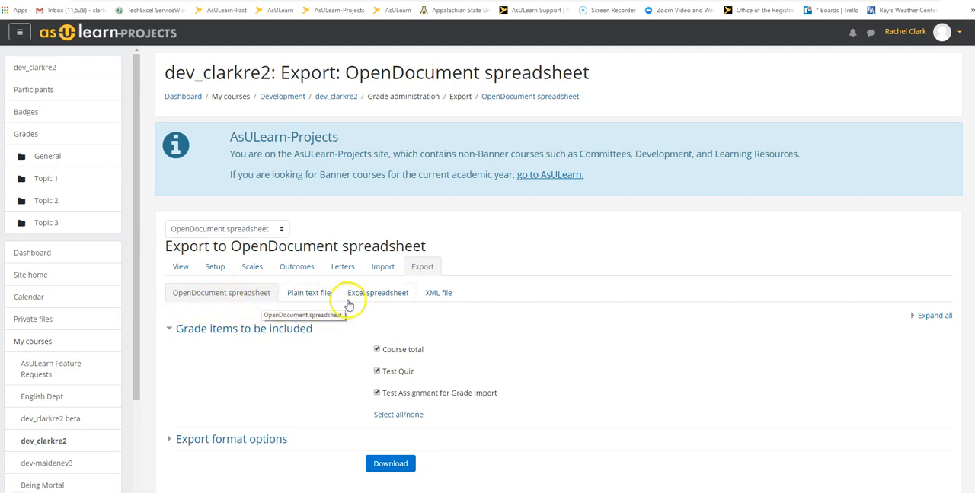
pyautogui.click(374, 294)
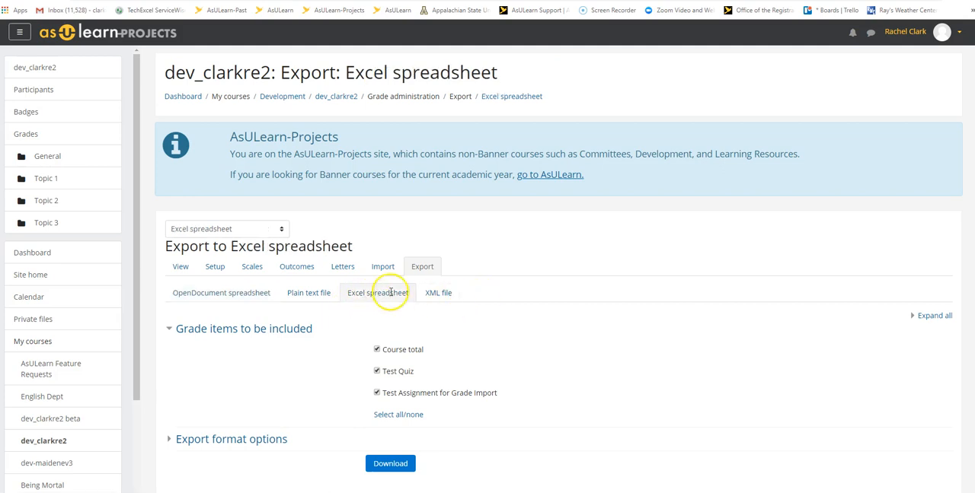
# Step: Exclude Course total and Test Quiz from the export, keeping only Test Assignment for Grade Import, and download the spreadsheet
pyautogui.scroll(-1, 482, 314)
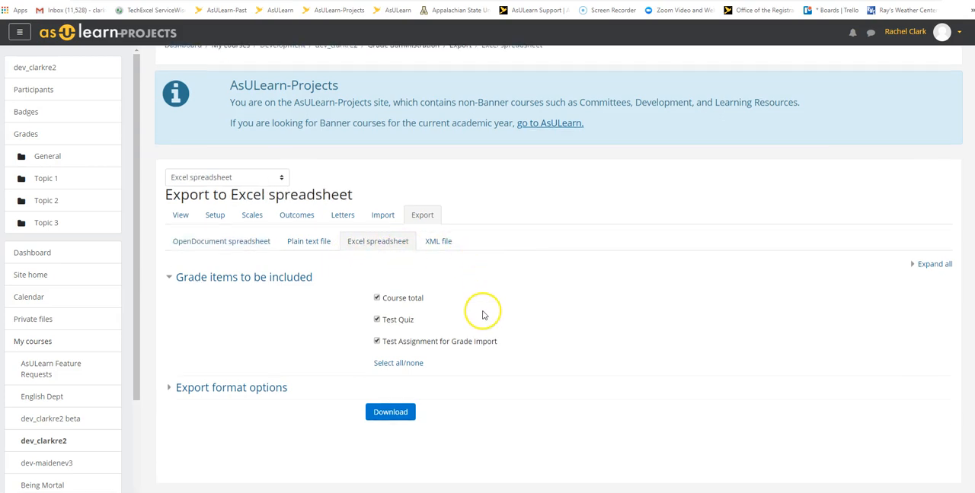
pyautogui.click(377, 320)
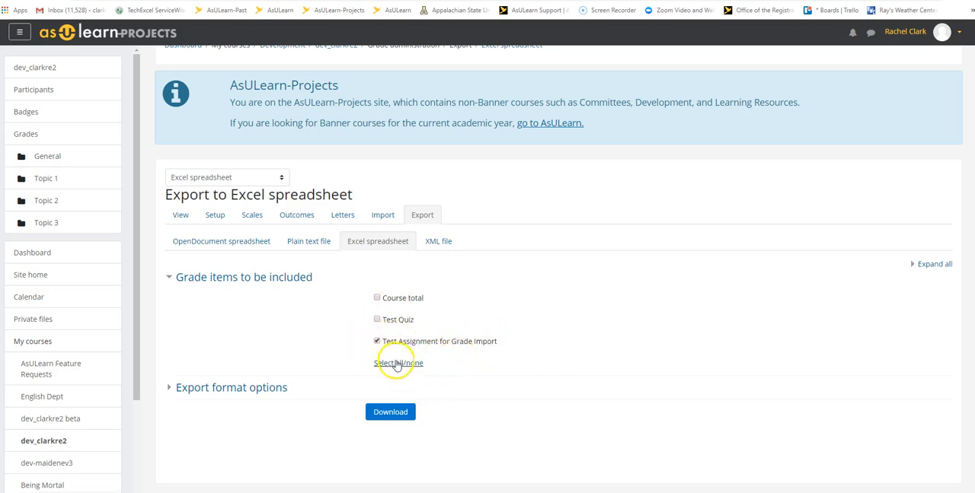
pyautogui.click(391, 412)
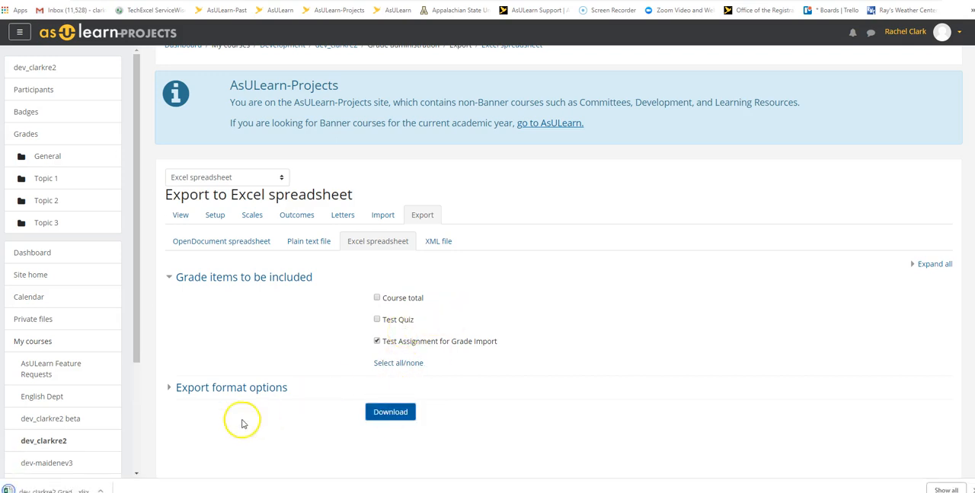
# Step: Open the downloaded grades workbook in Excel with editing enabled and delete the "Last downloaded from this course" column
pyautogui.click(84, 489)
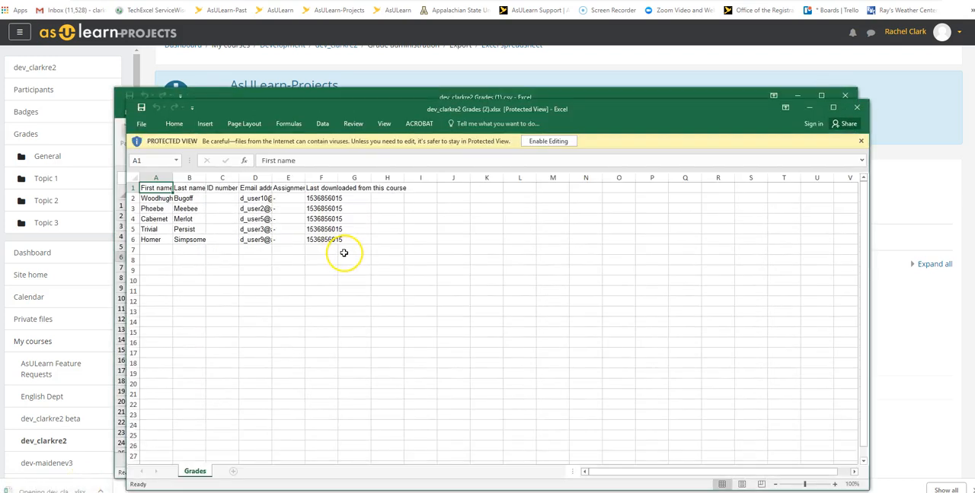
pyautogui.click(548, 142)
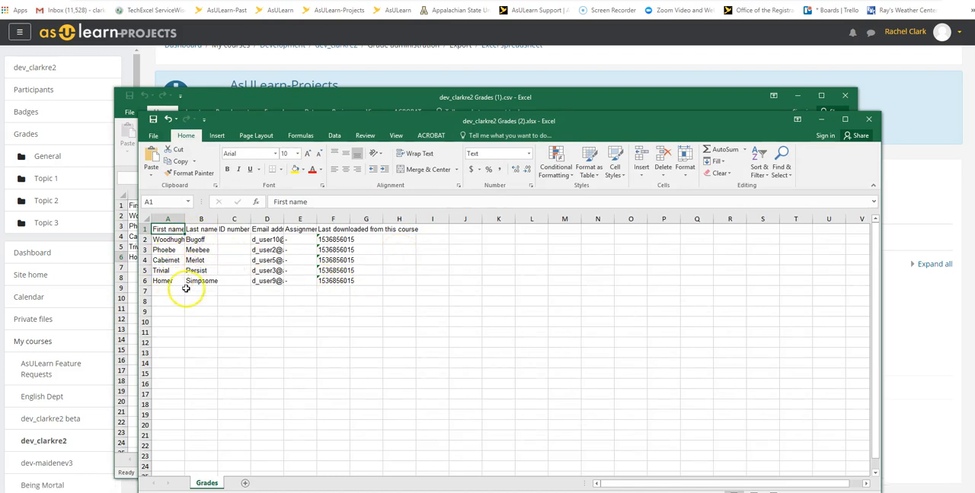
pyautogui.rightClick(336, 219)
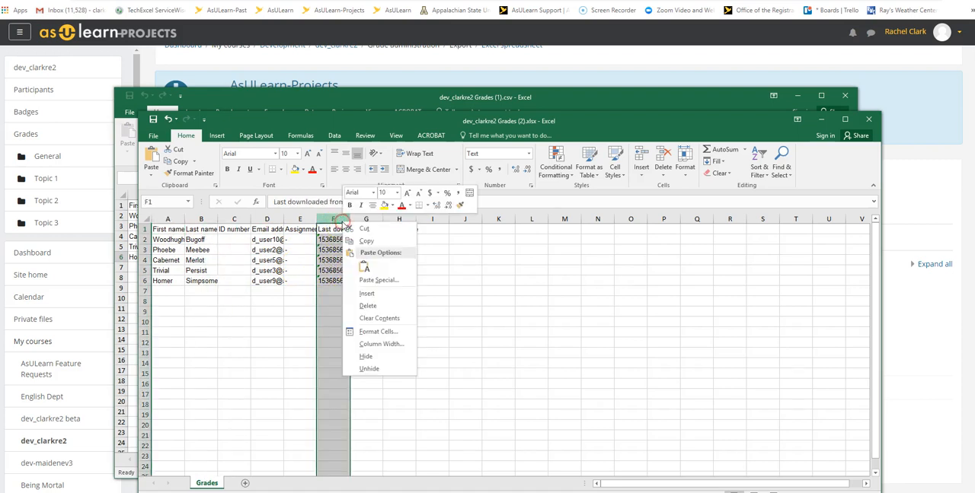
pyautogui.click(378, 307)
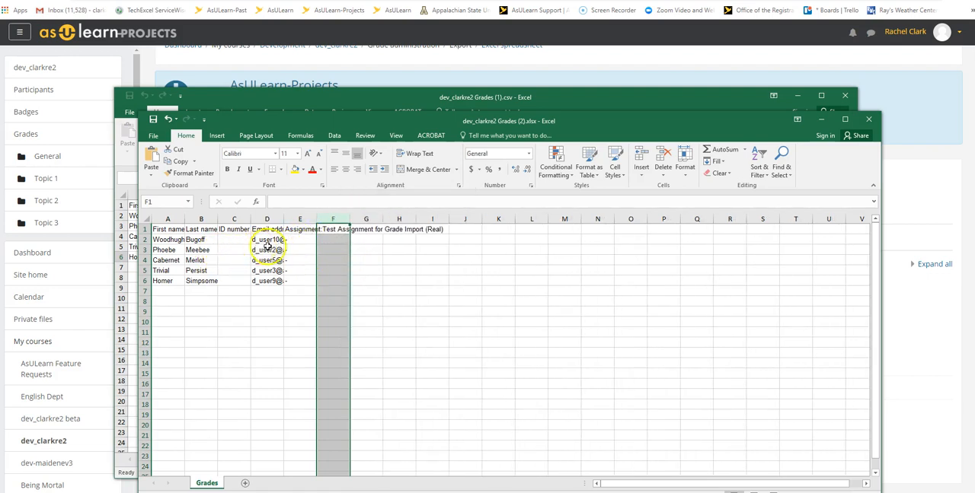
# Step: Widen the Email address column so the full addresses fit
pyautogui.moveTo(282, 219); pyautogui.dragTo(318, 220)
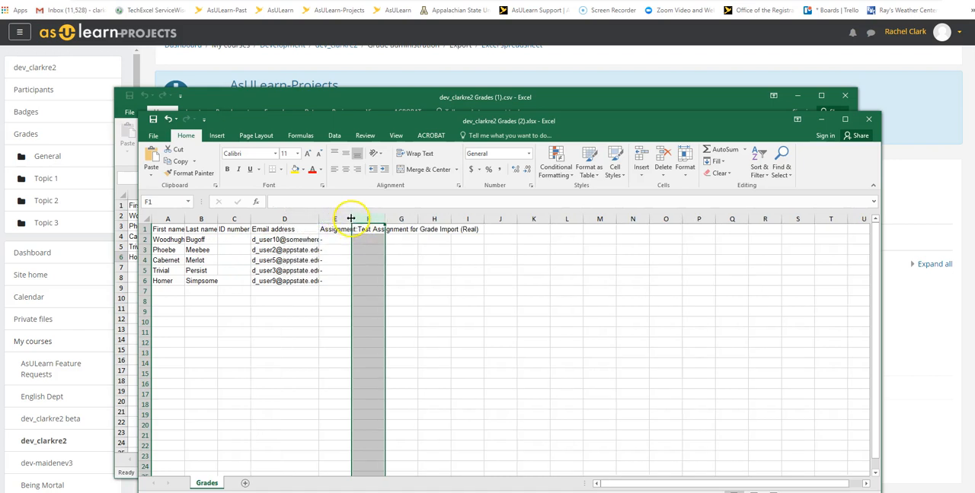
pyautogui.moveTo(319, 218); pyautogui.dragTo(333, 220)
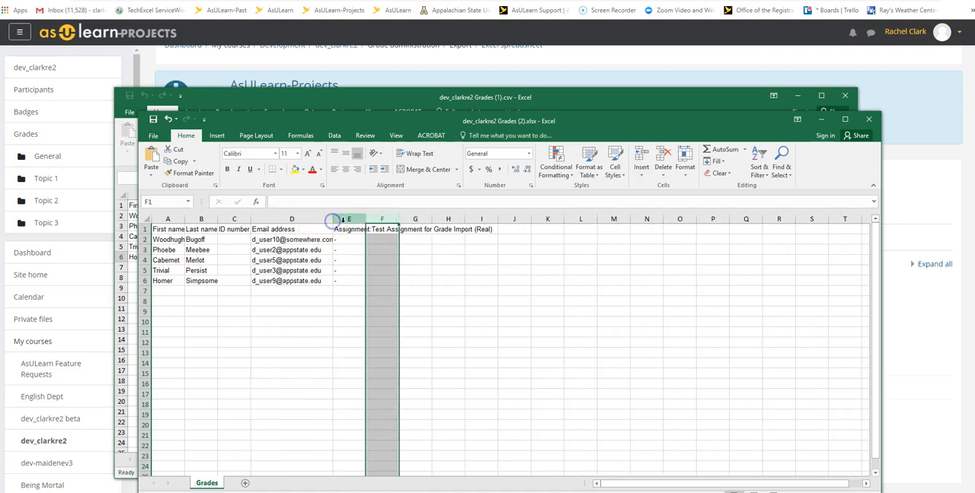
pyautogui.click(343, 268)
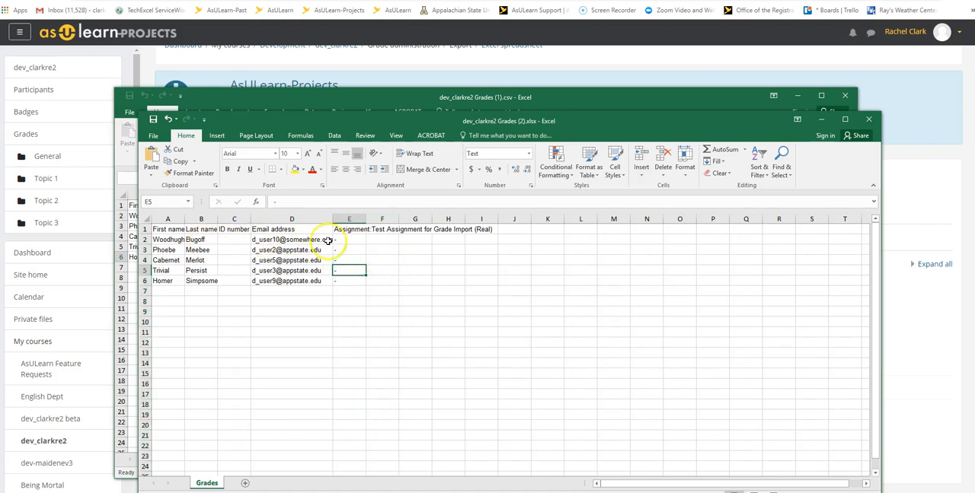
# Step: Enter the assignment grades 95, 80, 80, 80 and 60 in cells E2 to E6
pyautogui.click(356, 240)
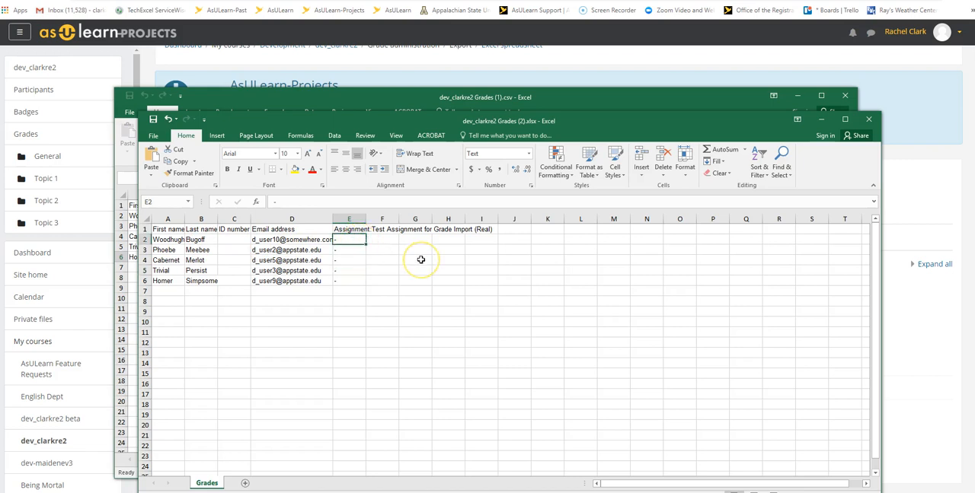
pyautogui.write('95')
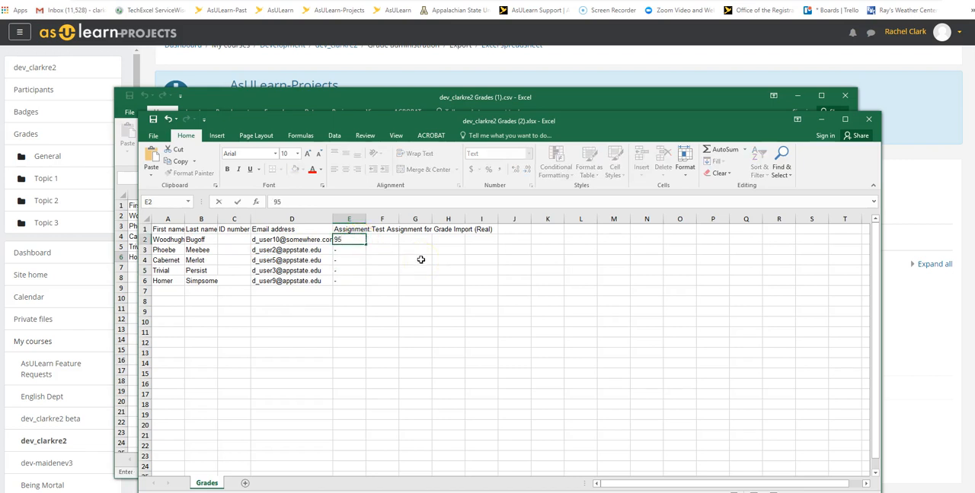
pyautogui.click(354, 249)
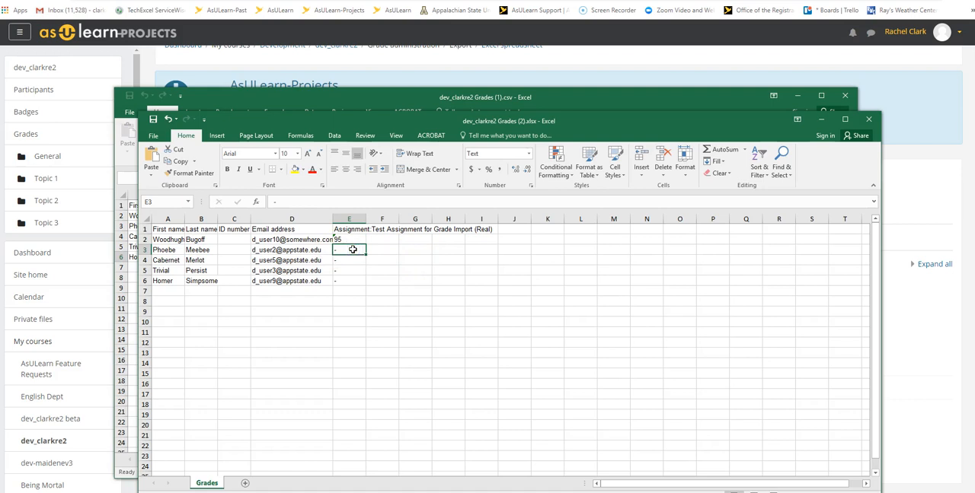
pyautogui.write('80')
pyautogui.click(353, 259)
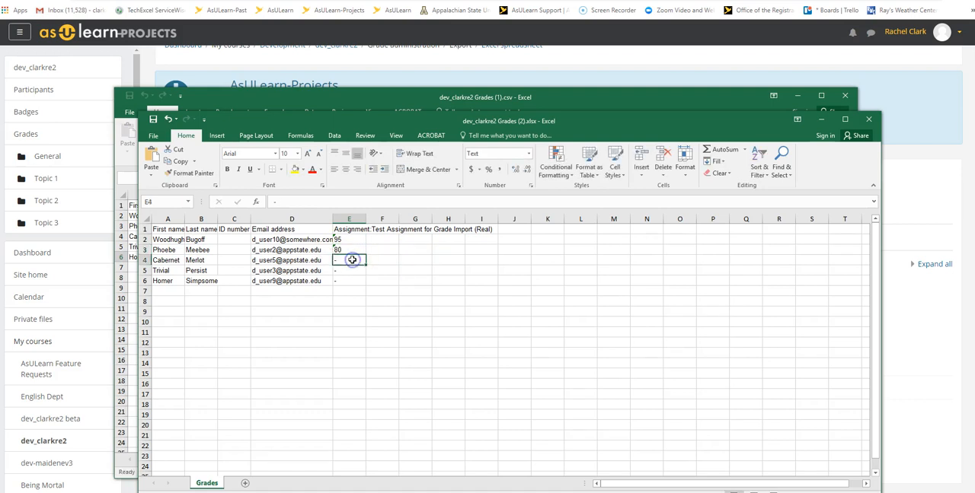
pyautogui.write('80')
pyautogui.click(355, 270)
pyautogui.write('8')
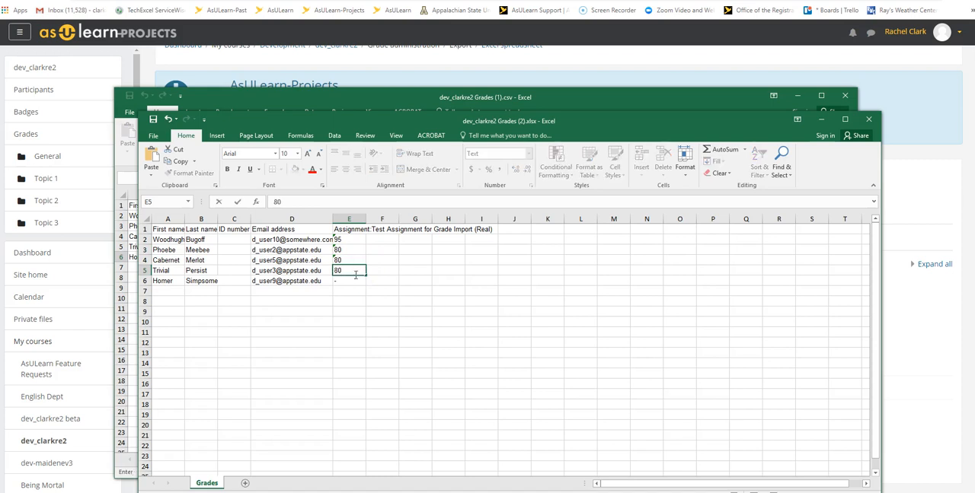
pyautogui.click(350, 282)
pyautogui.write('60')
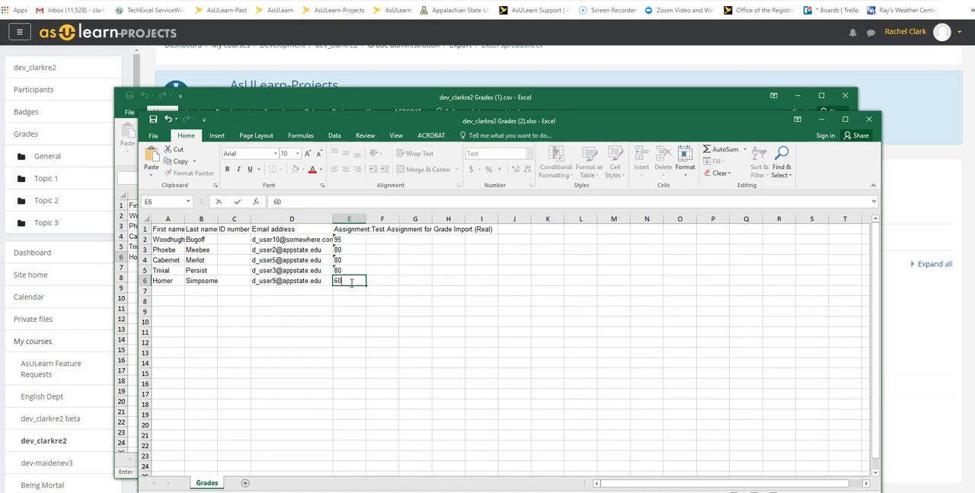
pyautogui.click(388, 279)
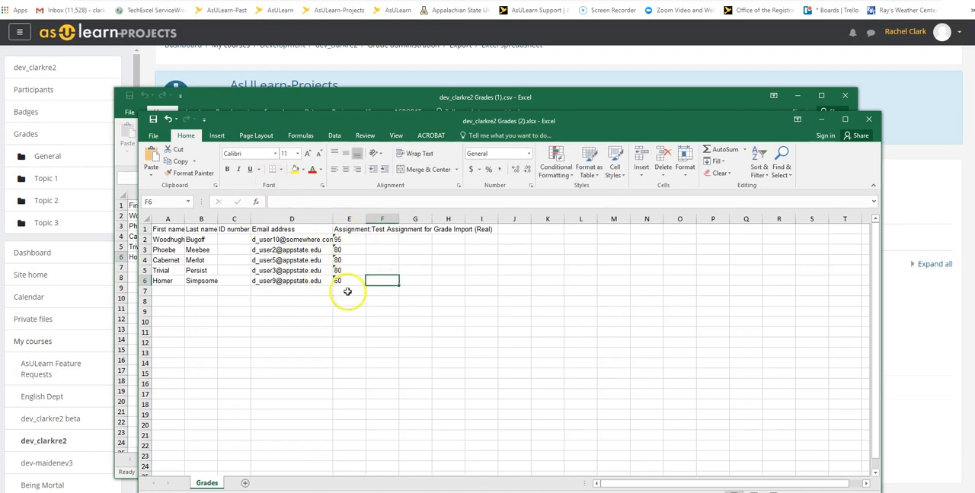
# Step: Save a copy of the grades workbook in the Downloads folder as CSV (Comma delimited), keeping that format
pyautogui.click(154, 135)
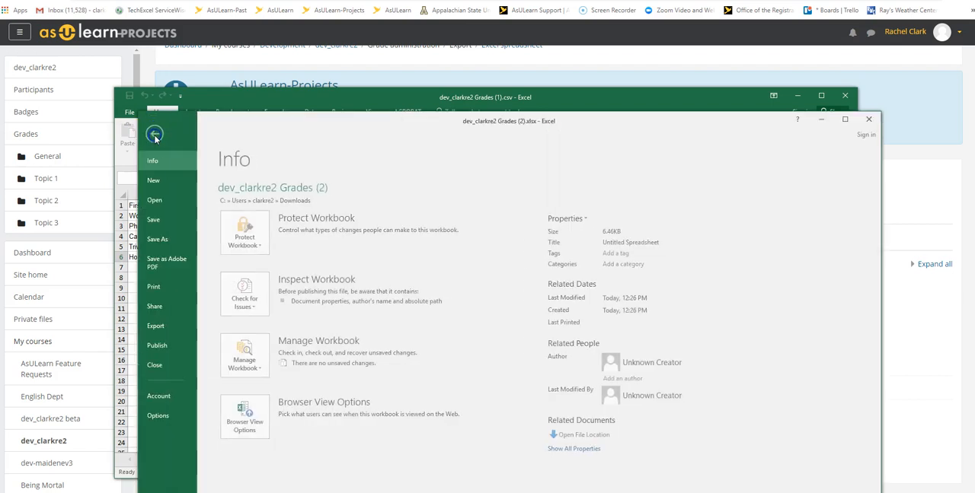
pyautogui.click(174, 242)
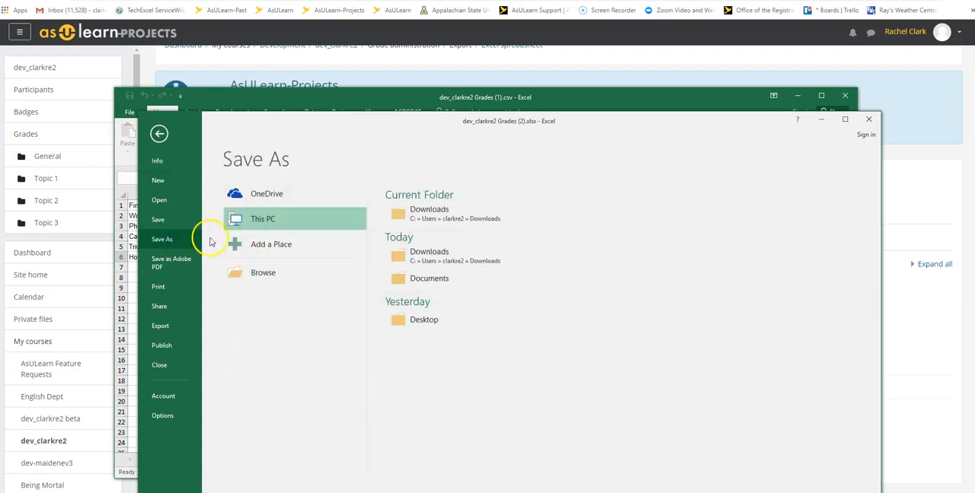
pyautogui.click(258, 220)
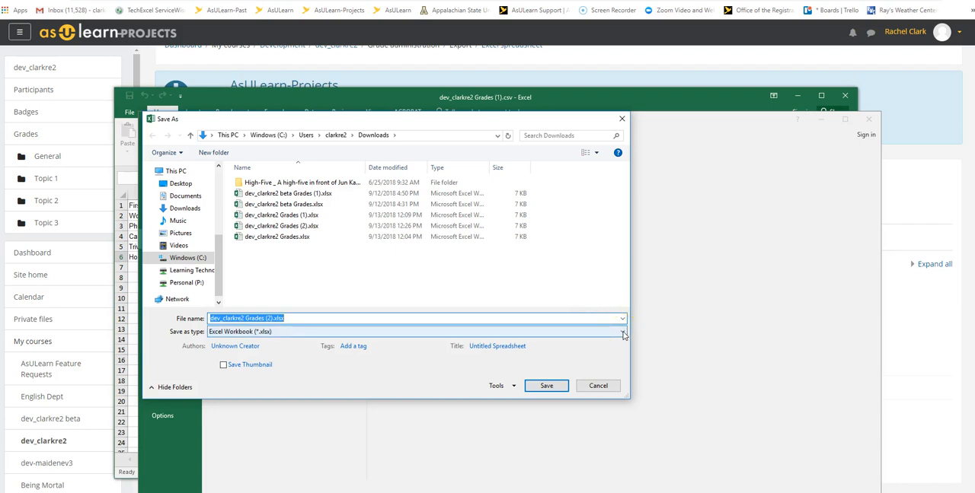
pyautogui.click(623, 331)
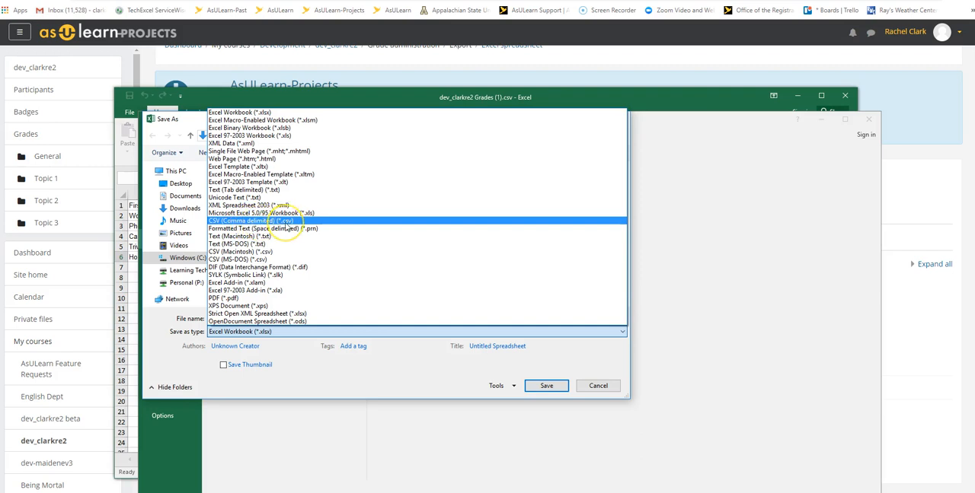
pyautogui.click(287, 221)
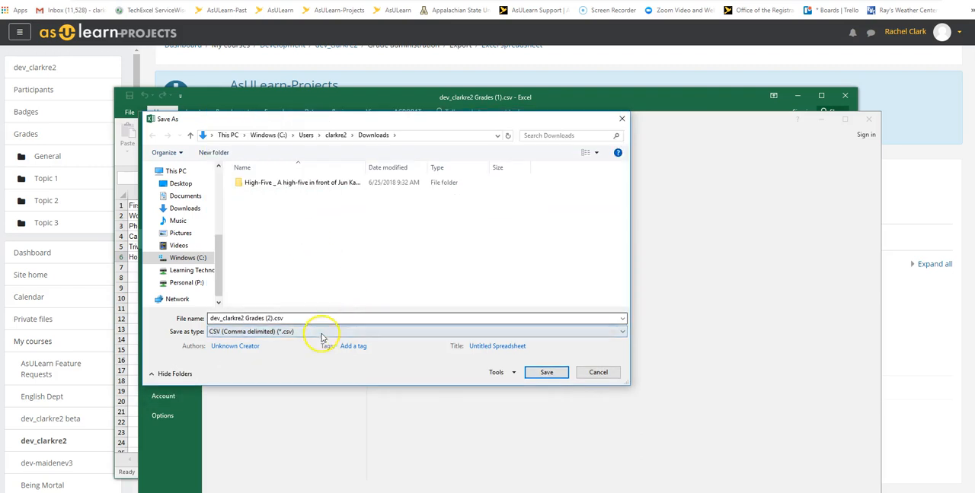
pyautogui.click(546, 373)
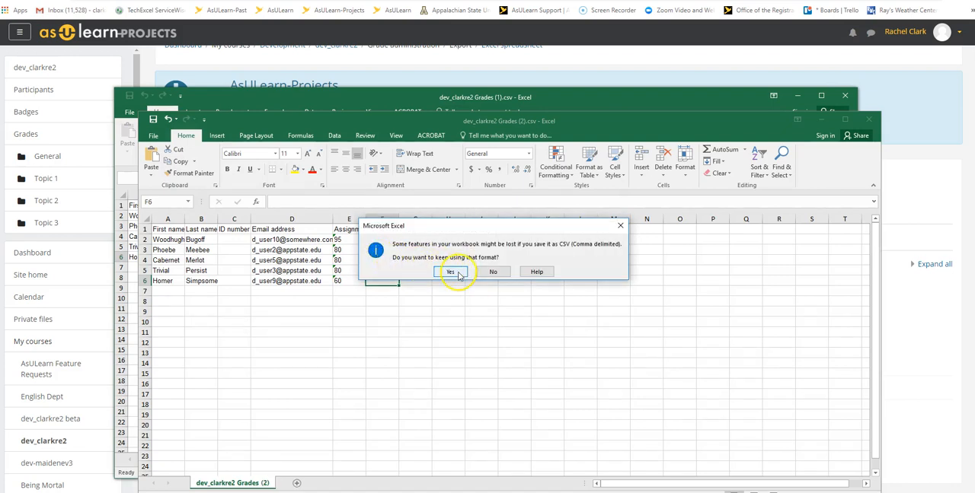
pyautogui.click(453, 272)
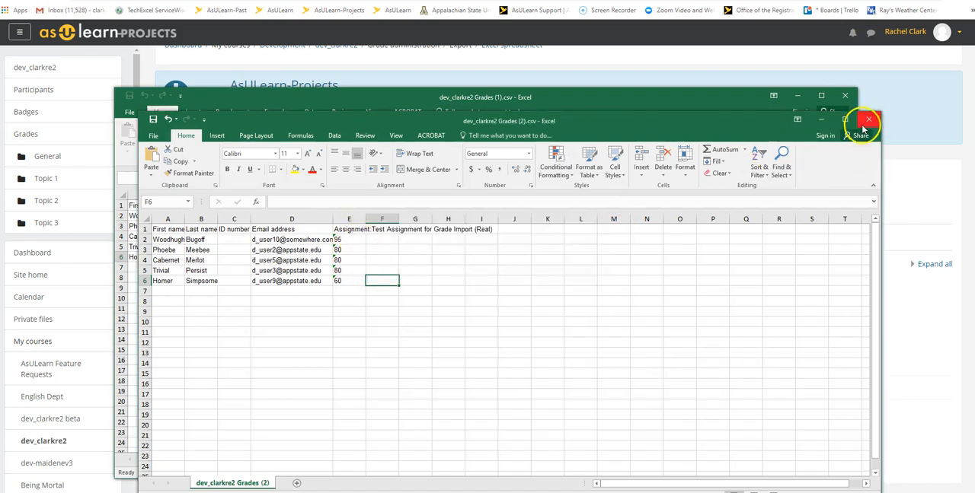
# Step: Minimize both Excel windows, switch back to AsULearn-Projects and open the course gradebook's CSV file import
pyautogui.click(821, 120)
pyautogui.click(797, 96)
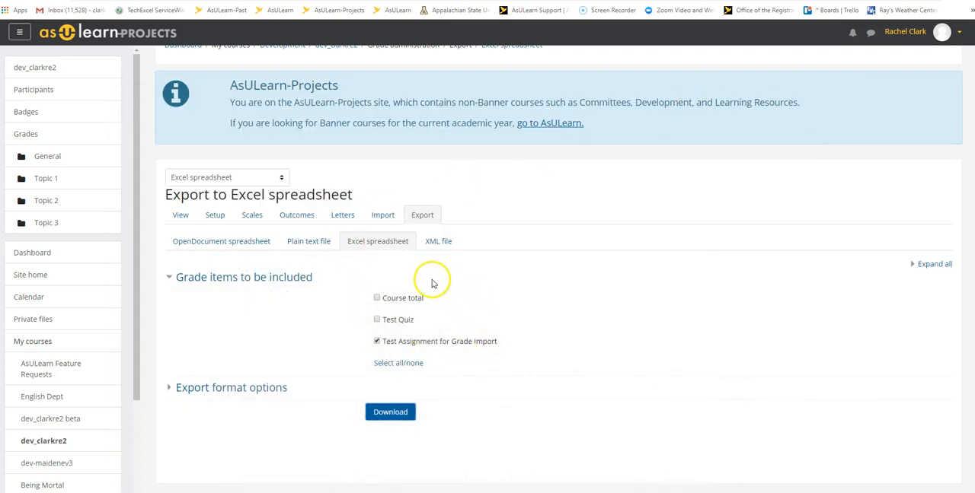
pyautogui.scroll(2, 293, 149)
pyautogui.click(346, 96)
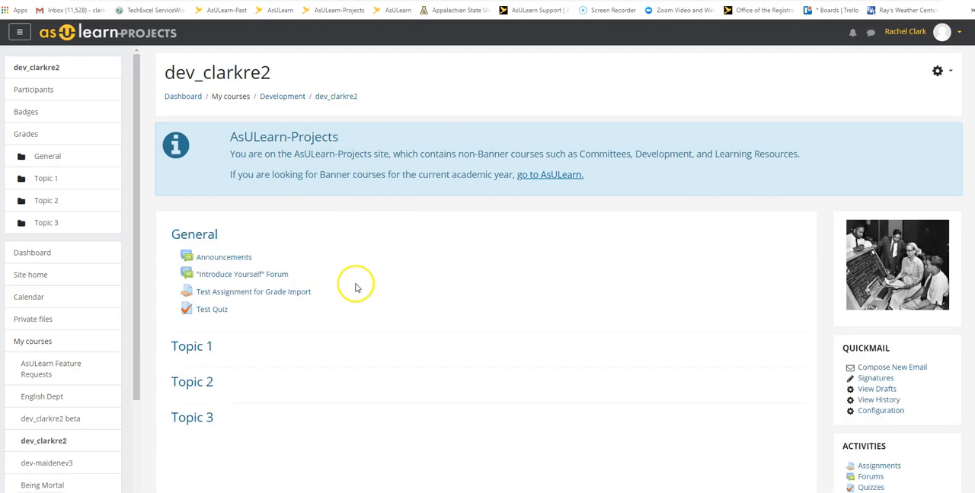
pyautogui.click(32, 133)
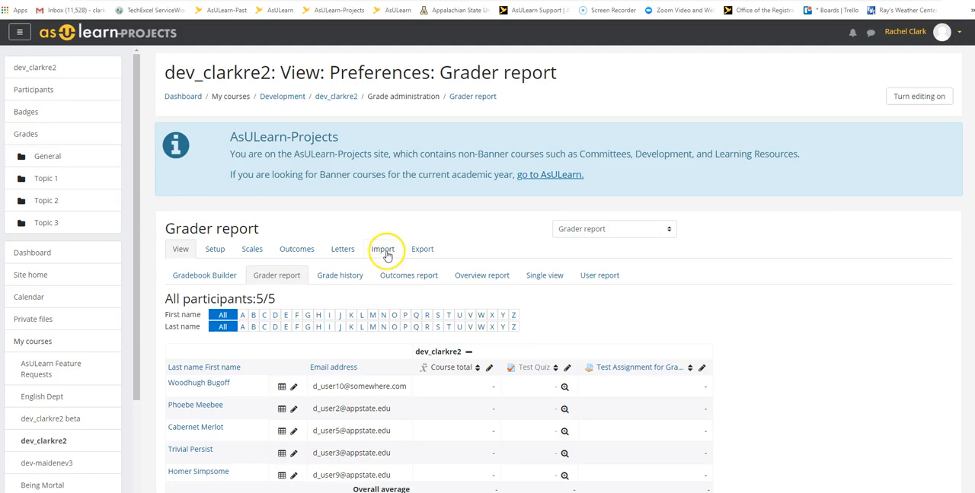
pyautogui.click(383, 249)
pyautogui.scroll(-3, 482, 263)
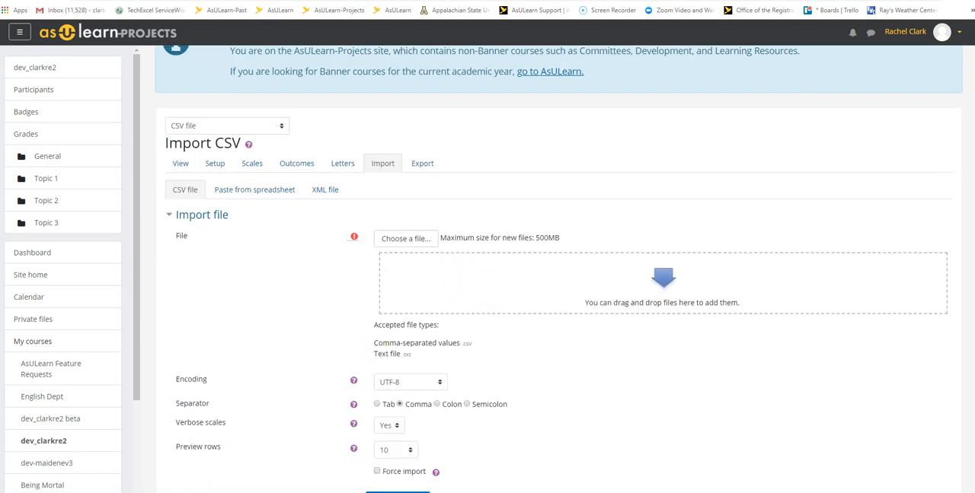
# Step: Add the file dev_clarkre2 Grades (2).csv from the Downloads folder to the CSV import's file area
pyautogui.moveTo(260, 492)
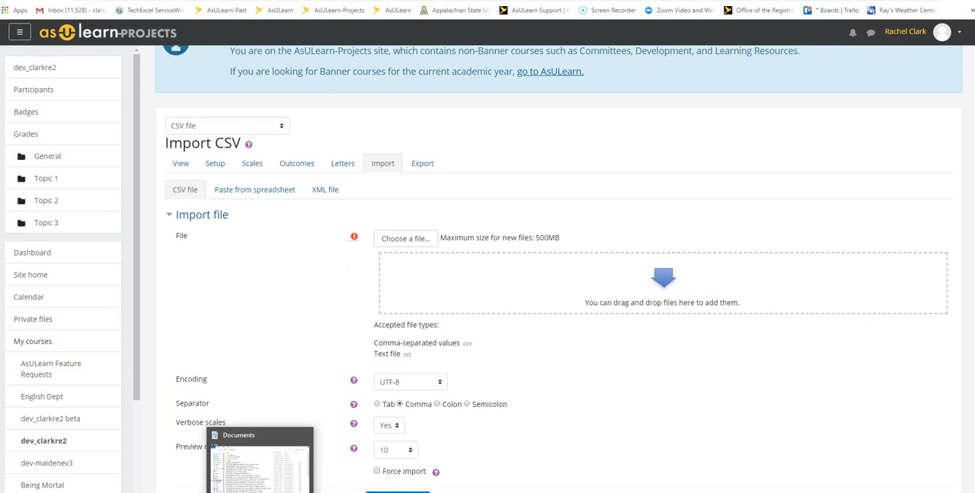
pyautogui.click(260, 461)
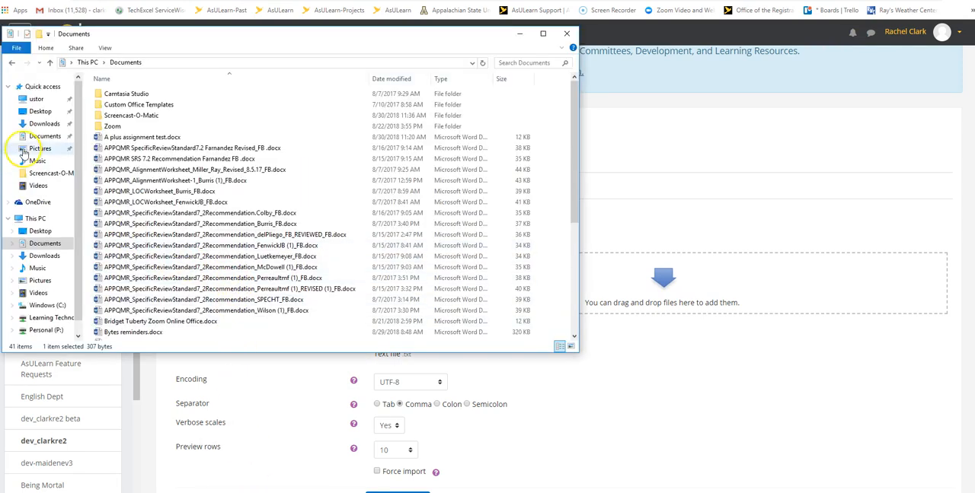
pyautogui.click(44, 124)
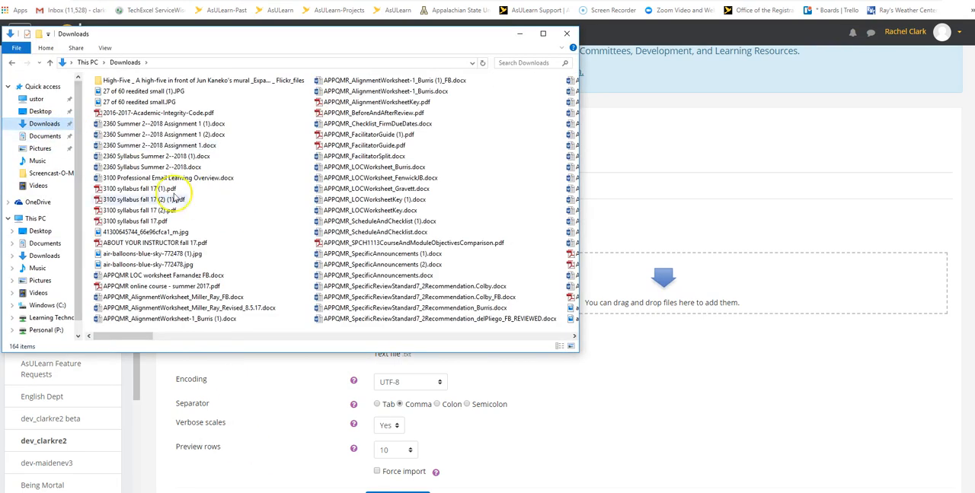
pyautogui.click(43, 112)
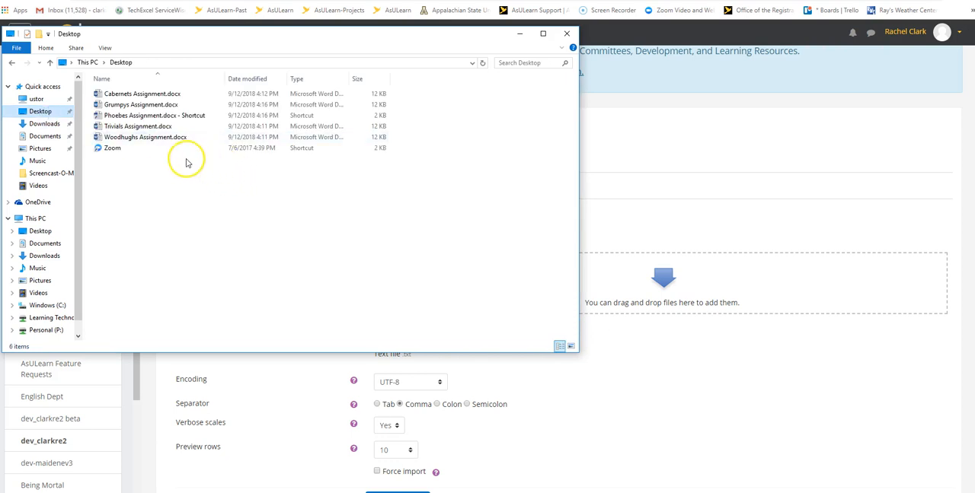
pyautogui.click(49, 126)
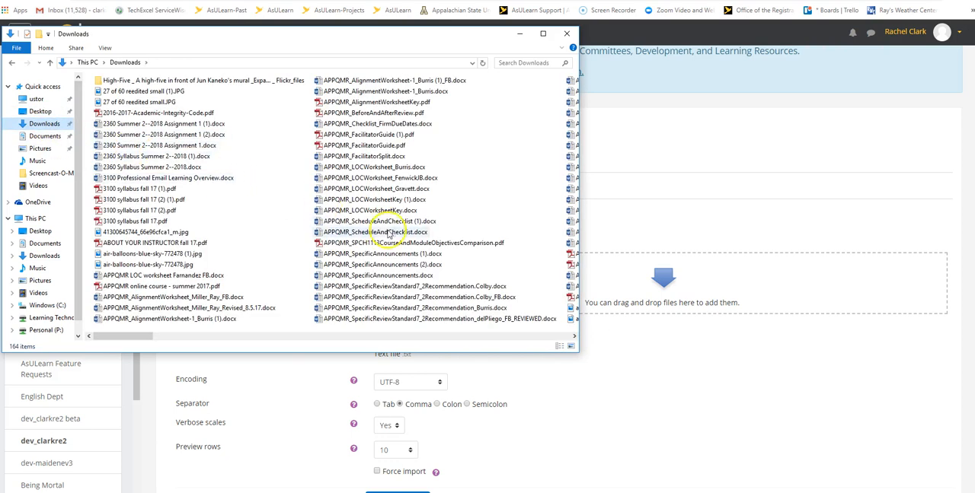
pyautogui.moveTo(140, 336); pyautogui.dragTo(341, 343)
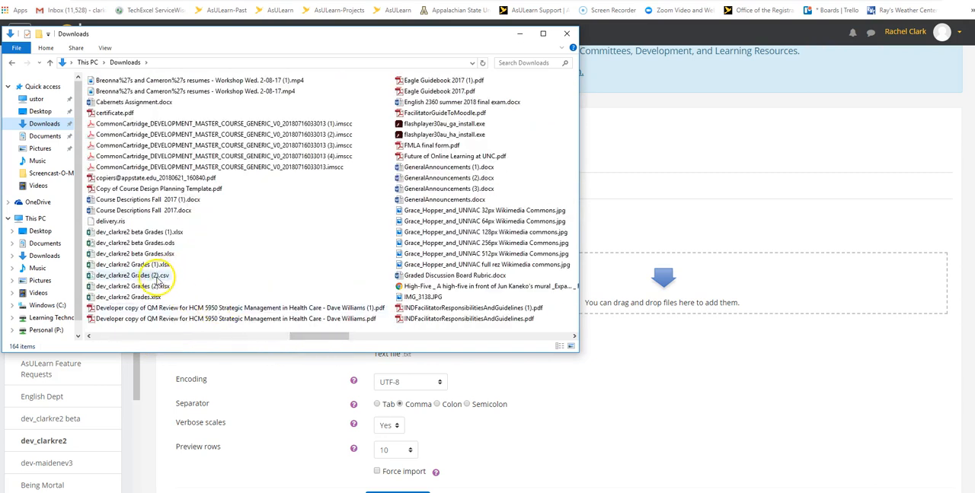
pyautogui.moveTo(155, 280); pyautogui.dragTo(674, 301)
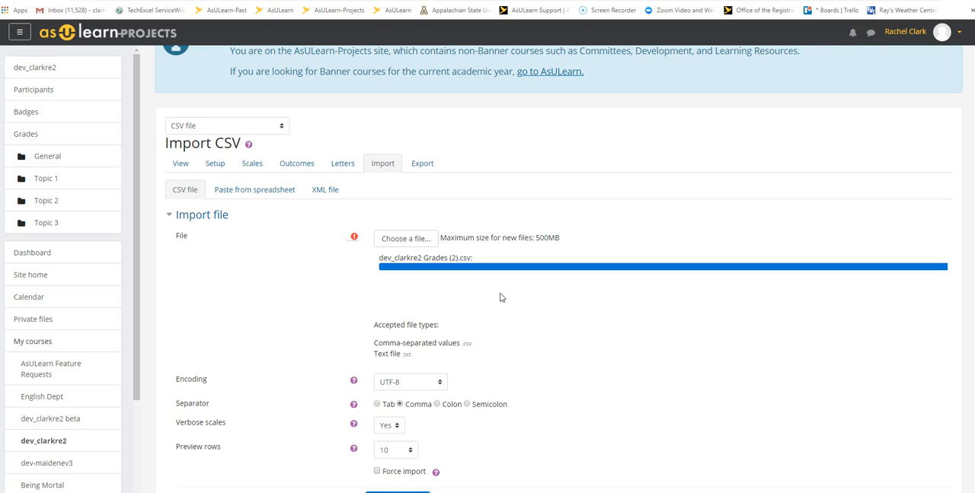
# Step: Keep the preview rows at 10 and upload the CSV file to get the import preview
pyautogui.scroll(-1, 500, 298)
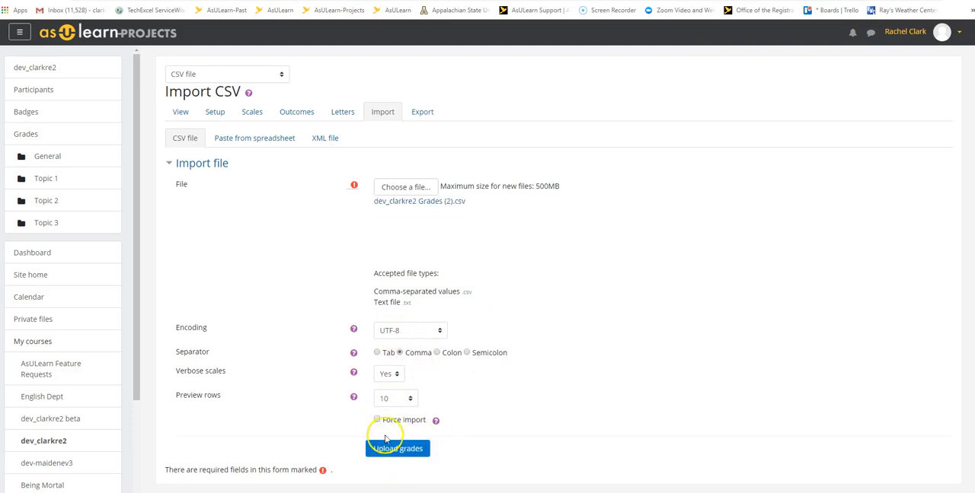
pyautogui.click(407, 401)
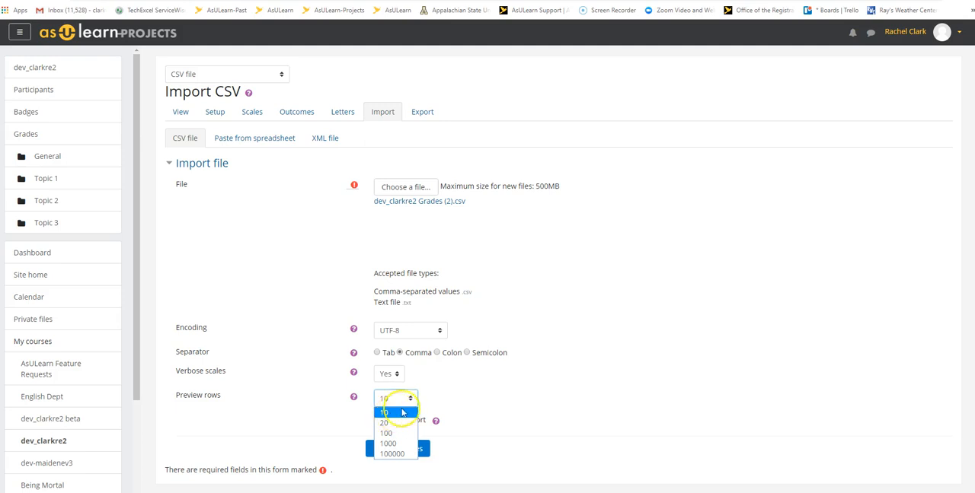
pyautogui.click(395, 413)
pyautogui.click(378, 421)
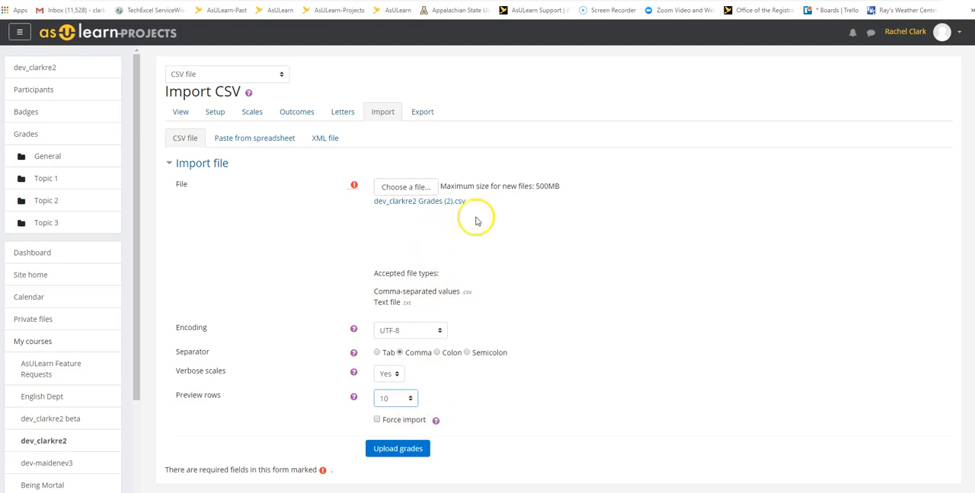
pyautogui.click(396, 448)
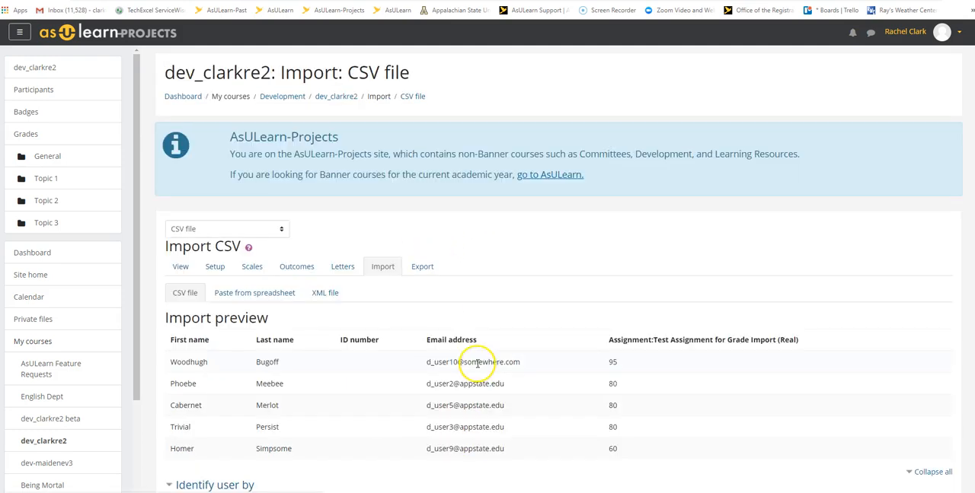
# Step: Identify users by mapping from Email address to Email address
pyautogui.scroll(-2, 496, 358)
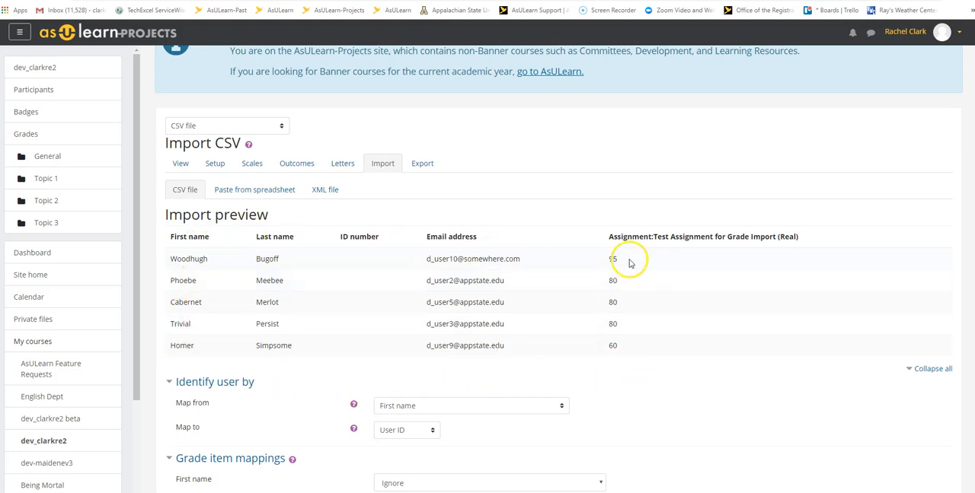
pyautogui.scroll(-3, 620, 369)
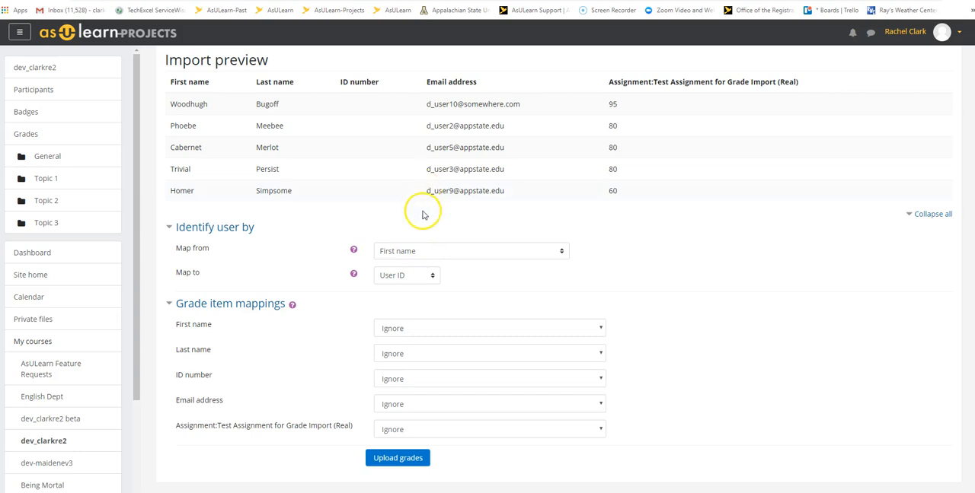
pyautogui.click(559, 252)
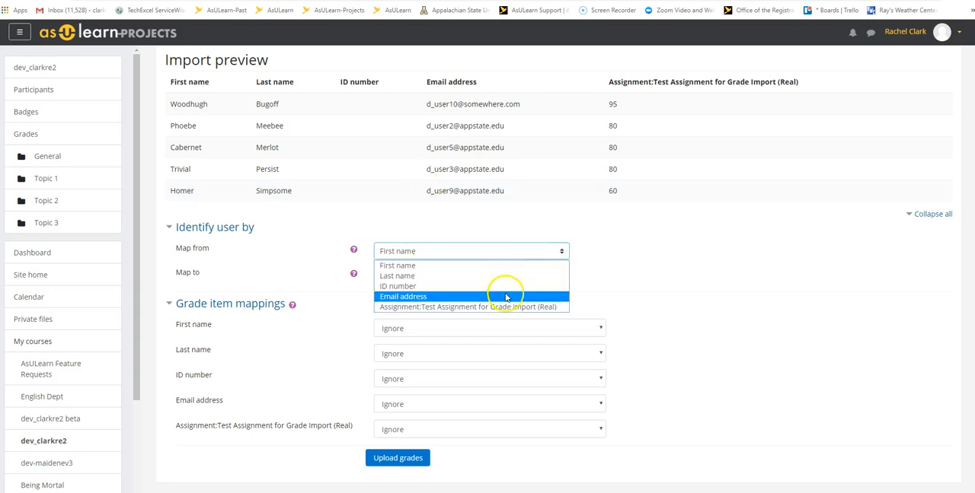
pyautogui.click(502, 296)
pyautogui.click(434, 277)
pyautogui.click(415, 322)
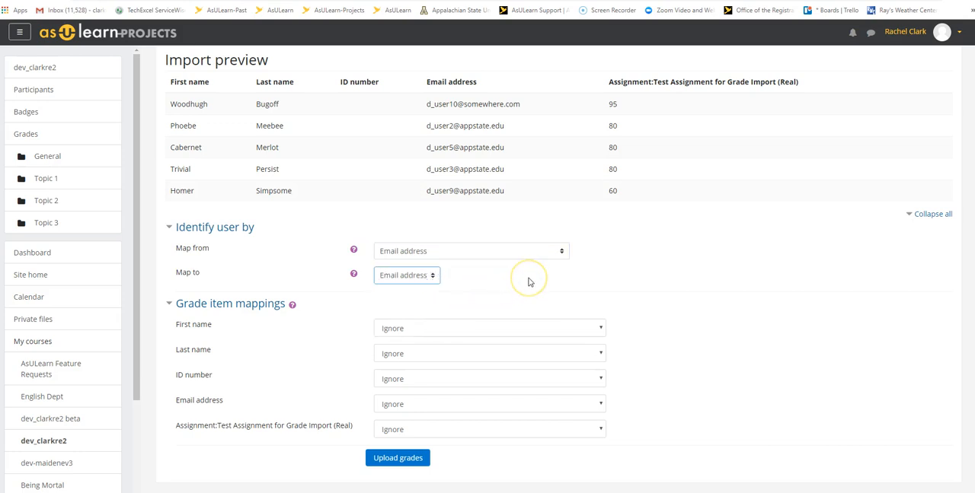
# Step: Map the assignment's grade column to the grade item Assignment:Test Assignment for Grade Import, leaving the other columns ignored, and upload the grades
pyautogui.scroll(-2, 529, 283)
pyautogui.scroll(2, 529, 283)
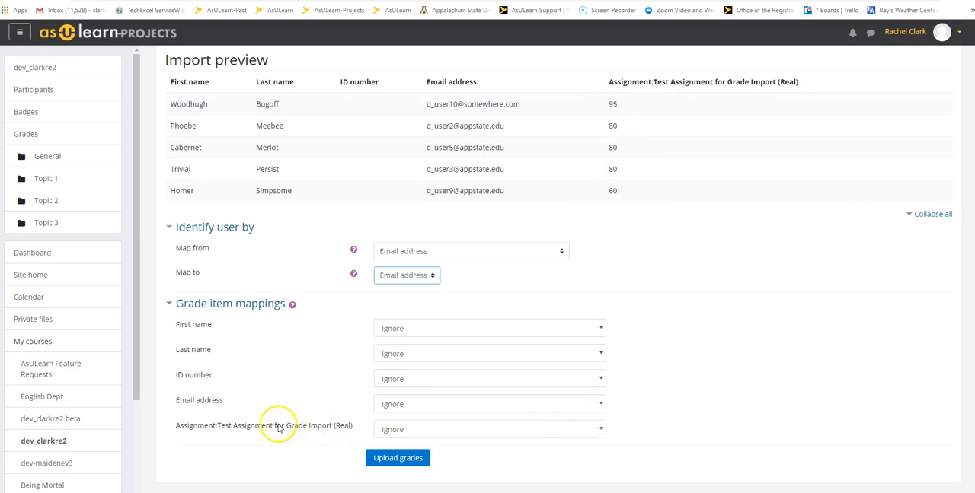
pyautogui.click(598, 430)
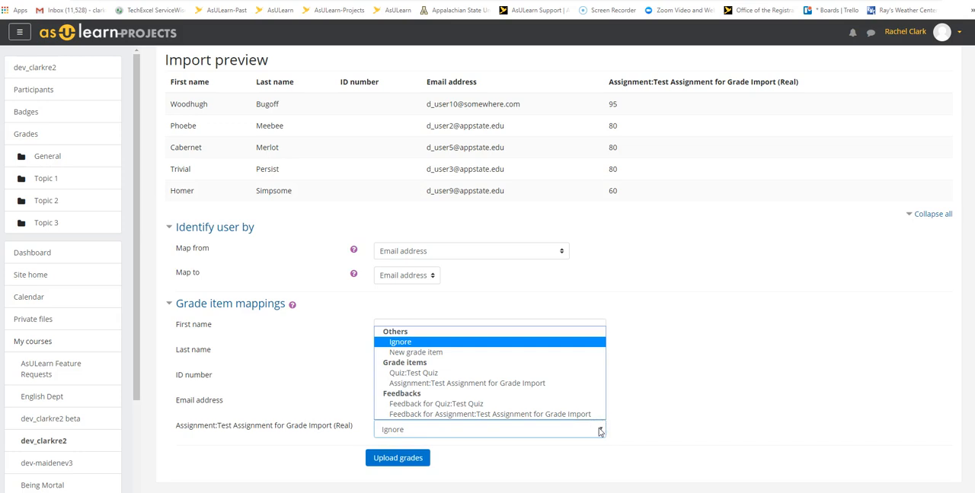
pyautogui.click(523, 384)
pyautogui.click(398, 457)
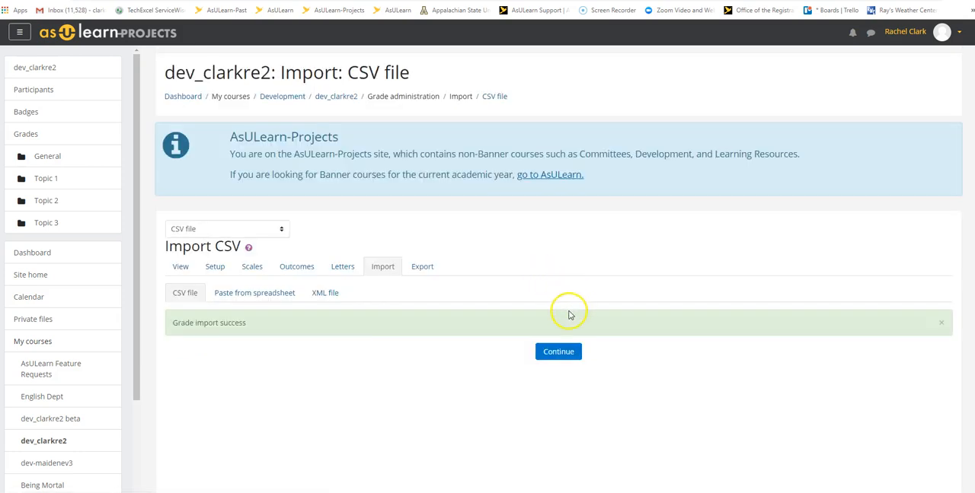
# Step: Continue to the Grader report and check the imported grades in the Test Assignment column
pyautogui.click(561, 356)
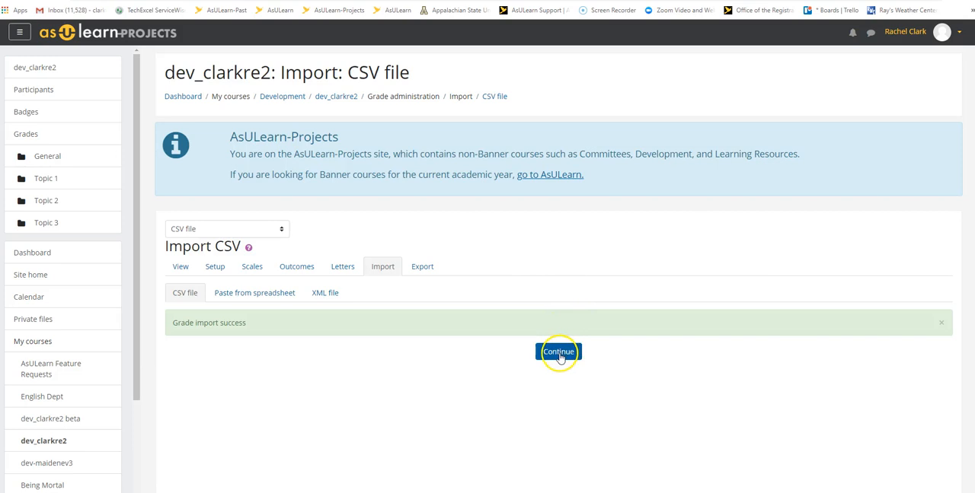
pyautogui.scroll(-1, 778, 346)
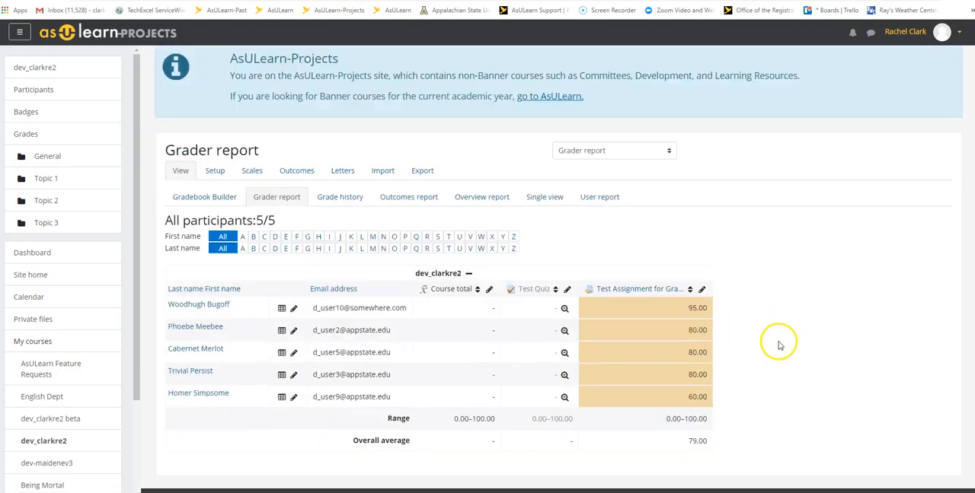
pyautogui.scroll(-1, 778, 345)
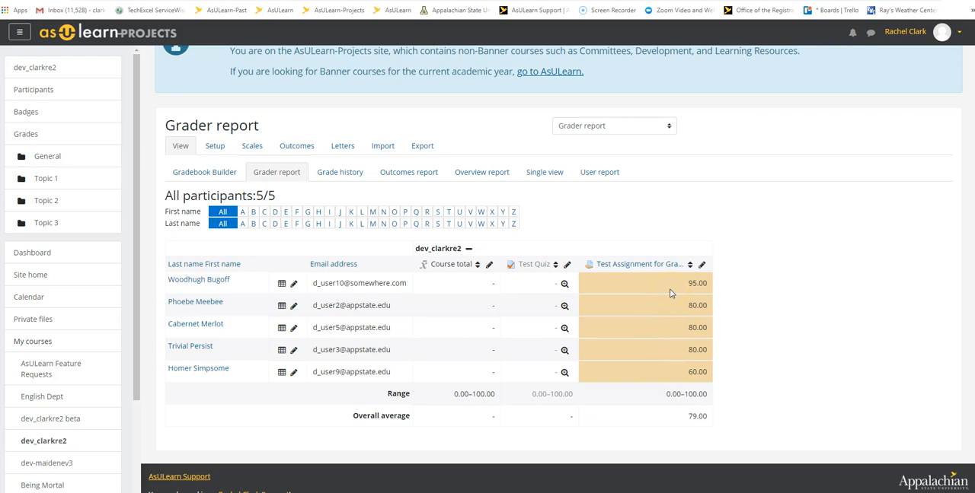
# Step: Return from the Grader report to the dev_clarkre2 course's main page and view its General section
pyautogui.scroll(2, 670, 287)
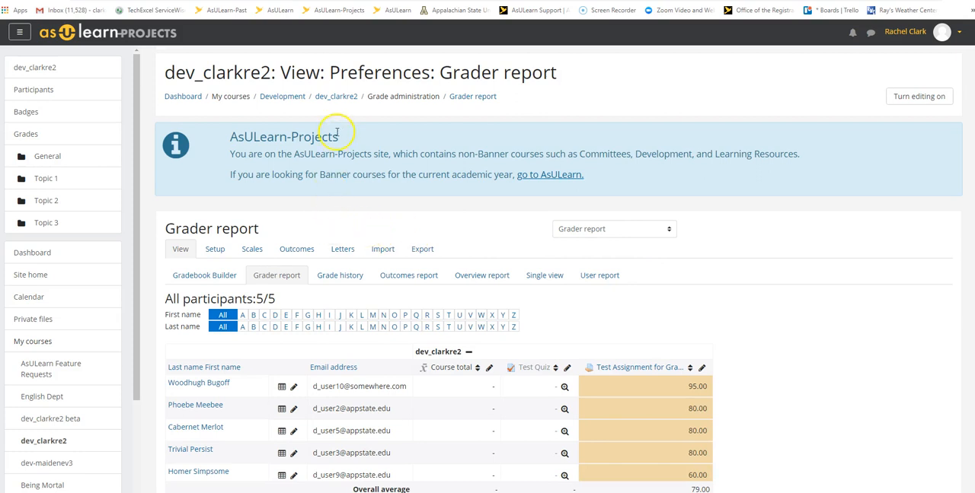
pyautogui.click(337, 97)
pyautogui.scroll(-1, 399, 217)
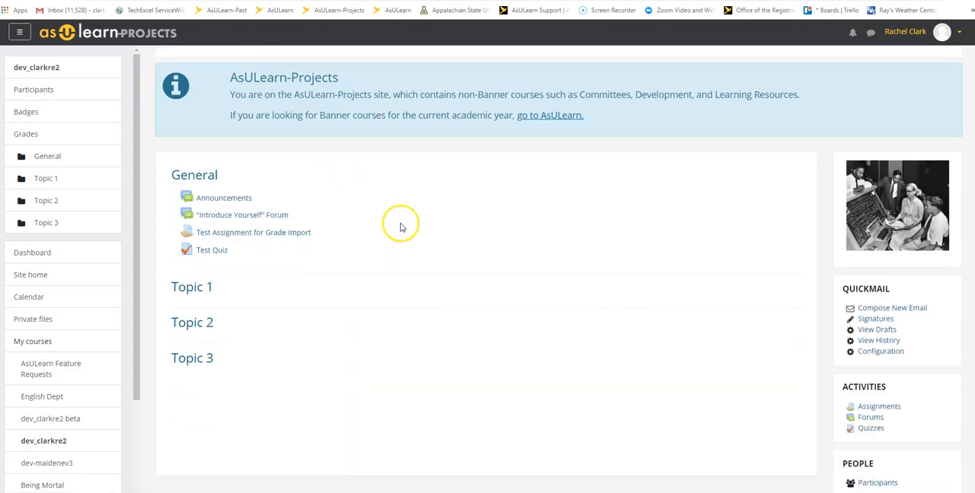